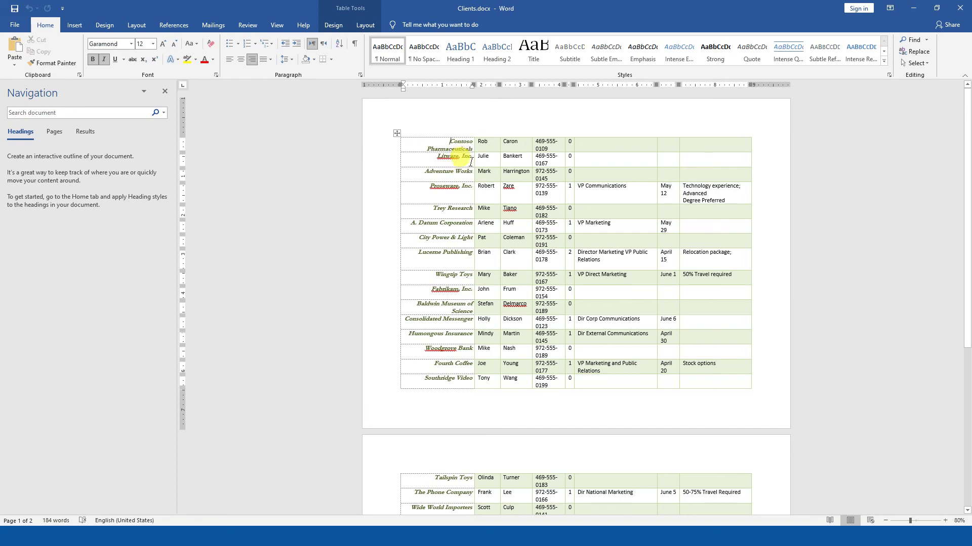
# Place the caret in the client table and toggle View Gridlines off, then back on.
pyautogui.scroll(-2, 520, 310)
pyautogui.scroll(2, 526, 304)
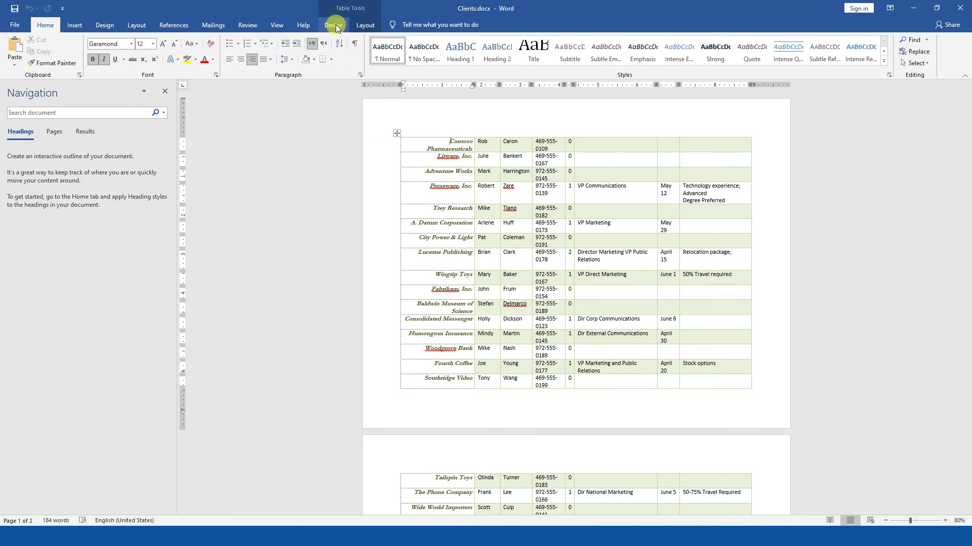
pyautogui.click(504, 145)
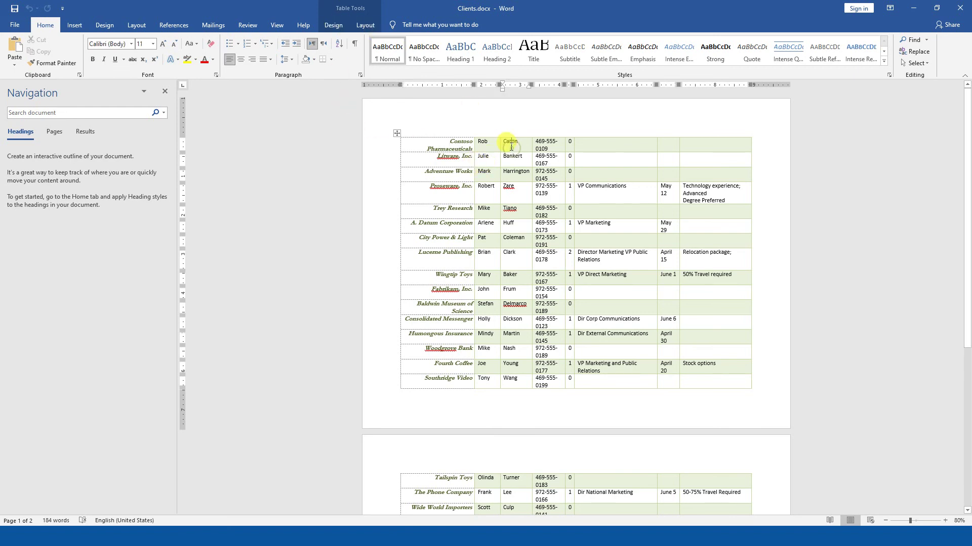
pyautogui.click(369, 26)
pyautogui.click(35, 46)
pyautogui.click(38, 48)
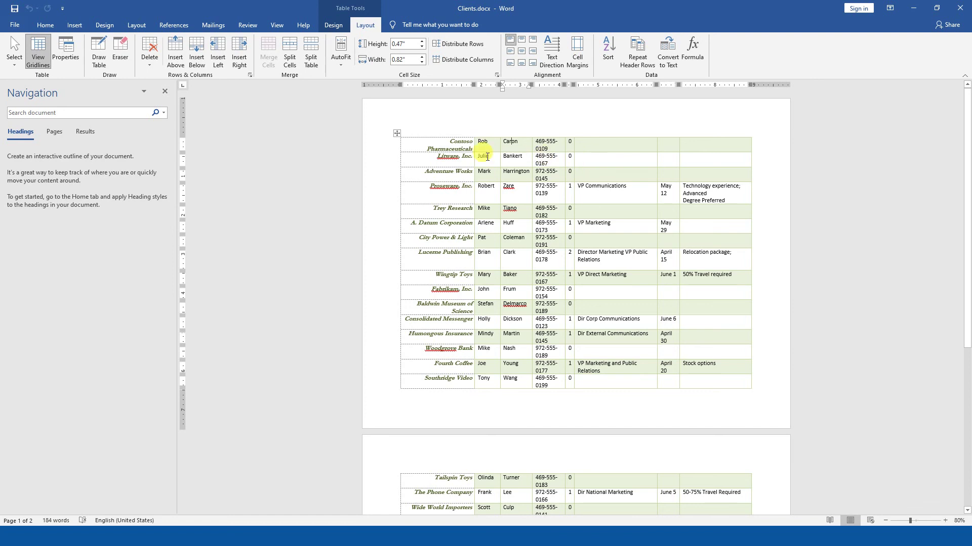
# Place the caret before Contoso in the Contoso Pharmaceuticals cell.
pyautogui.click(434, 150)
pyautogui.doubleClick(452, 143)
pyautogui.click(451, 144)
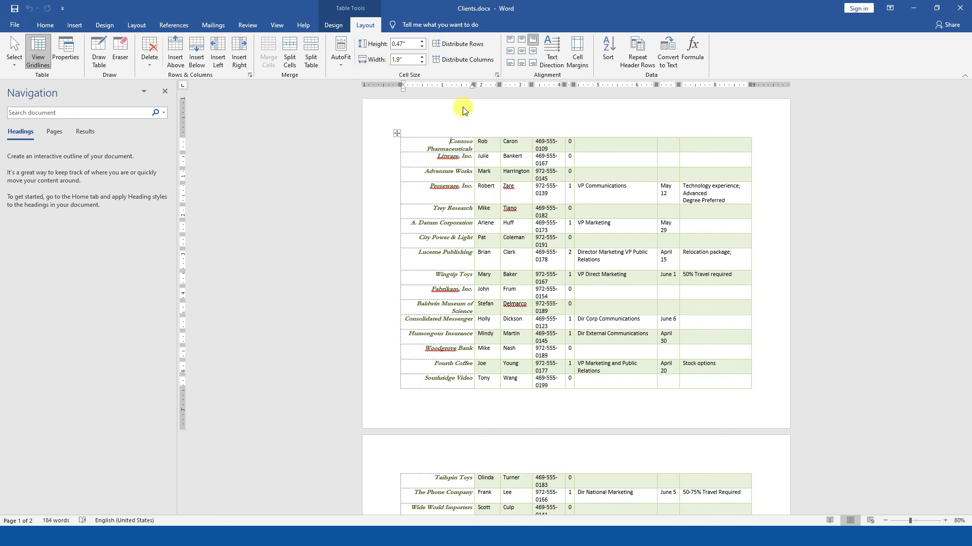
# Widen the company column to 2.19" from the ruler, then undo and redo the widening.
pyautogui.moveTo(472, 84); pyautogui.dragTo(485, 84)
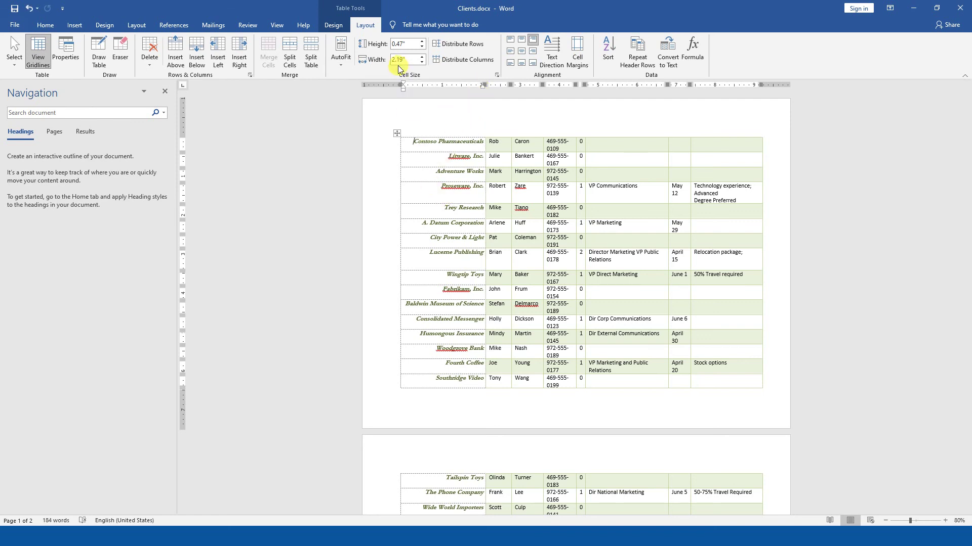
pyautogui.hotkey('ctrl', 'z')
pyautogui.click(576, 143)
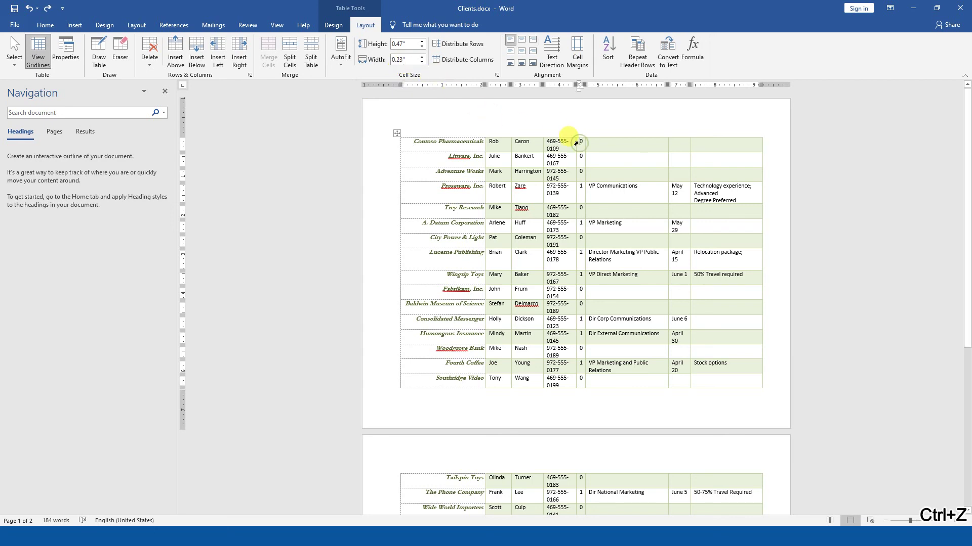
pyautogui.hotkey('ctrl', 'z')
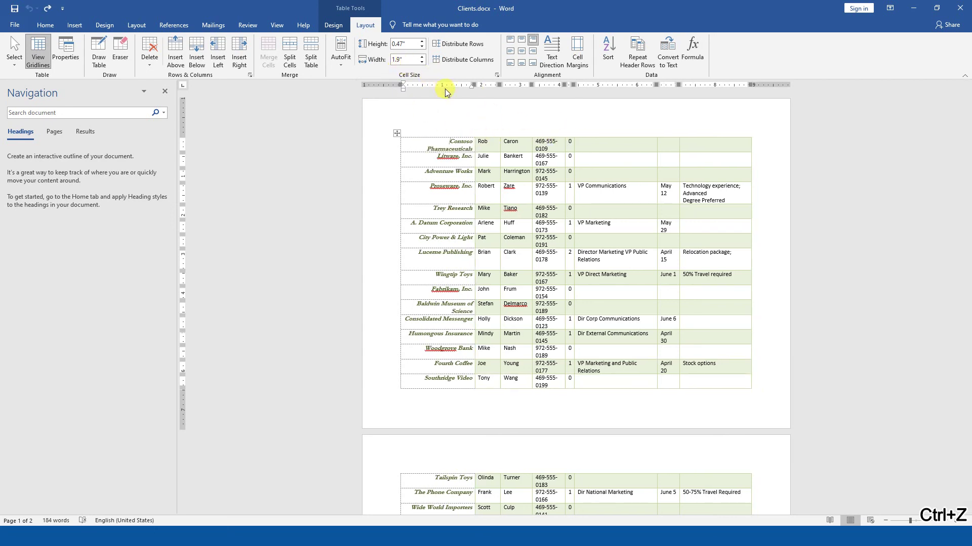
pyautogui.hotkey('ctrl', 'y')
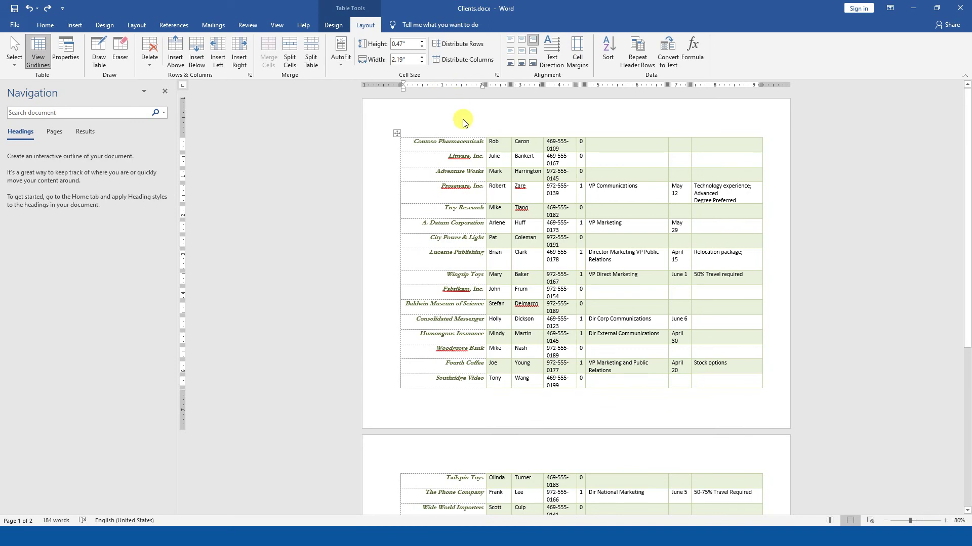
pyautogui.moveTo(479, 133)
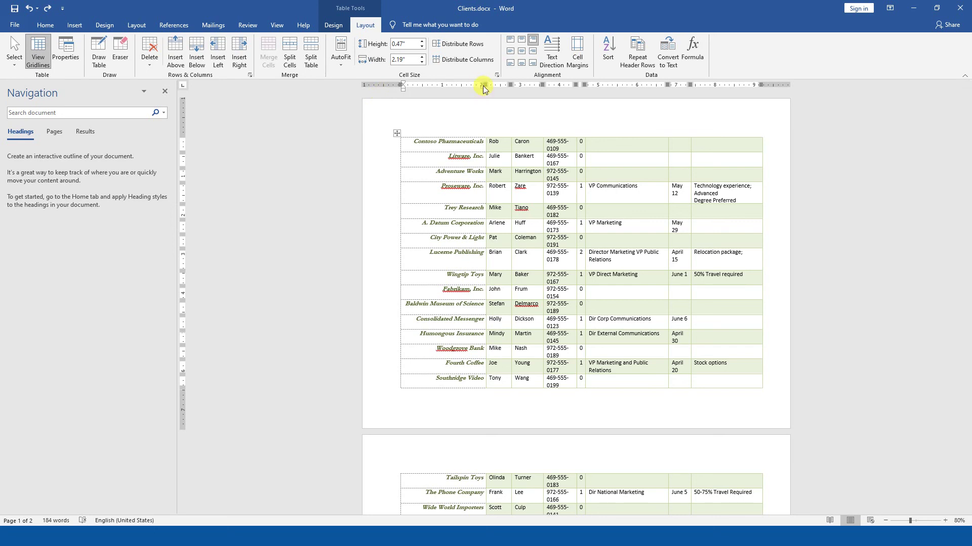
# From the first phone cell, try the Select Cell, Select Column and Select Table options.
pyautogui.doubleClick(565, 144)
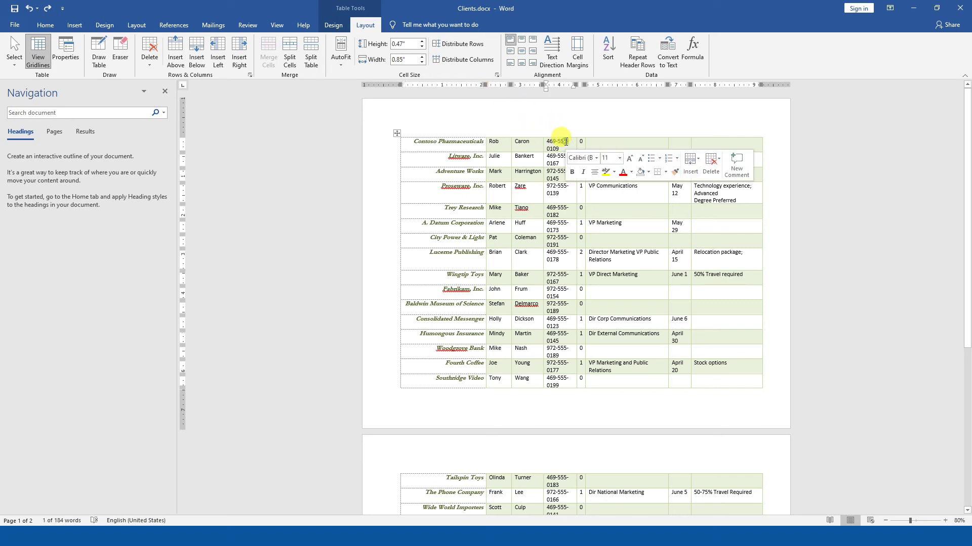
pyautogui.click(565, 138)
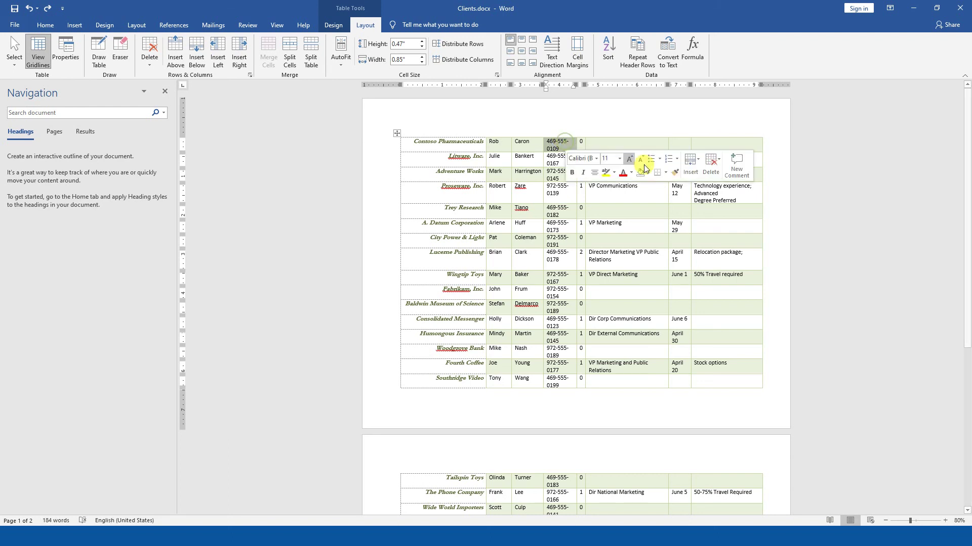
pyautogui.click(559, 142)
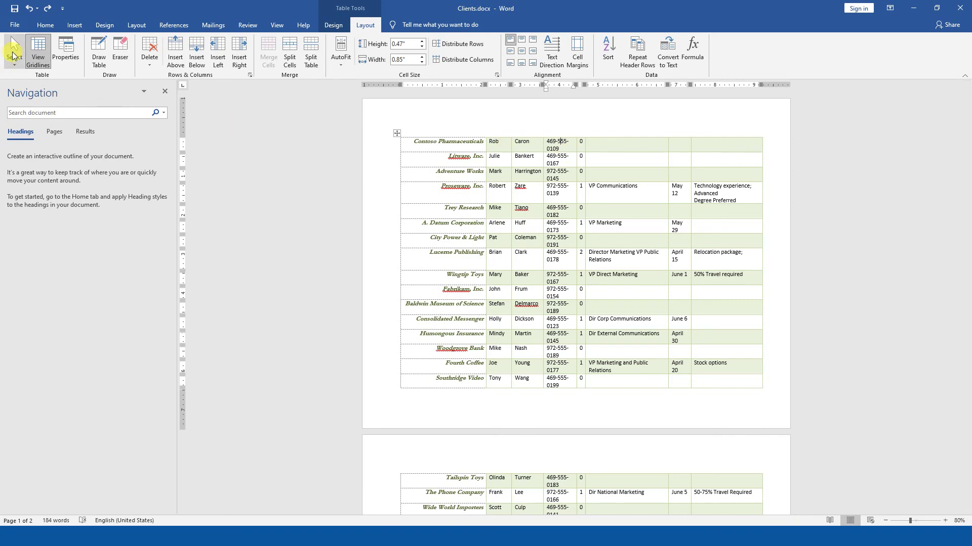
pyautogui.click(14, 55)
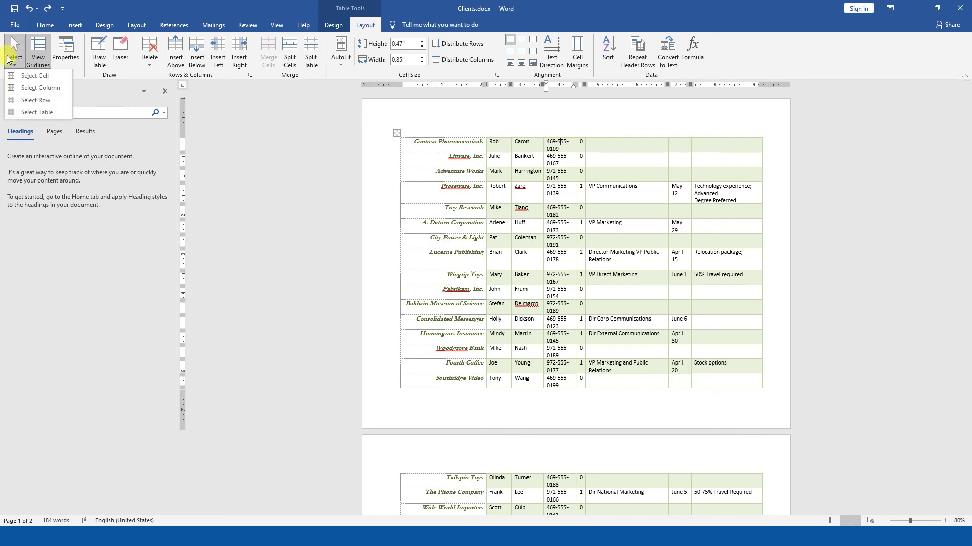
pyautogui.click(31, 75)
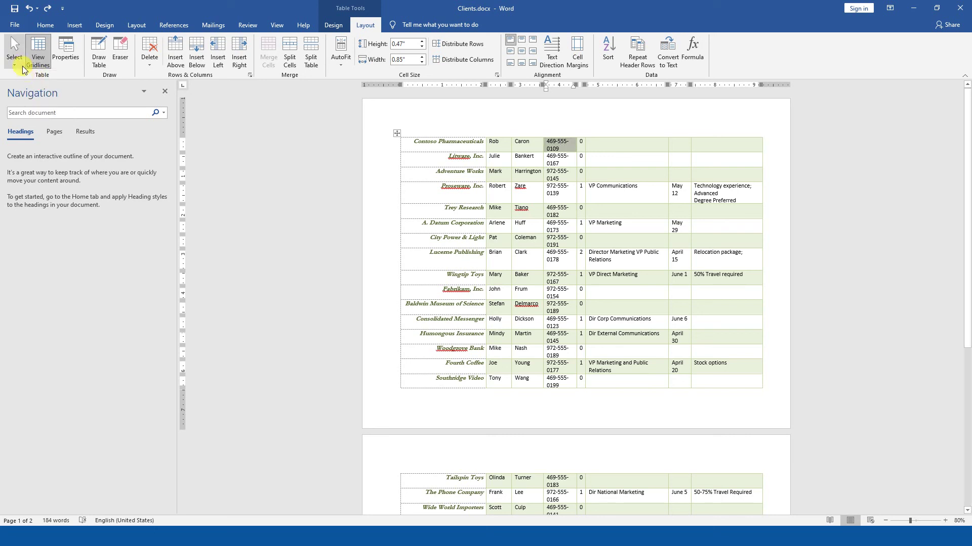
pyautogui.click(21, 63)
pyautogui.click(31, 87)
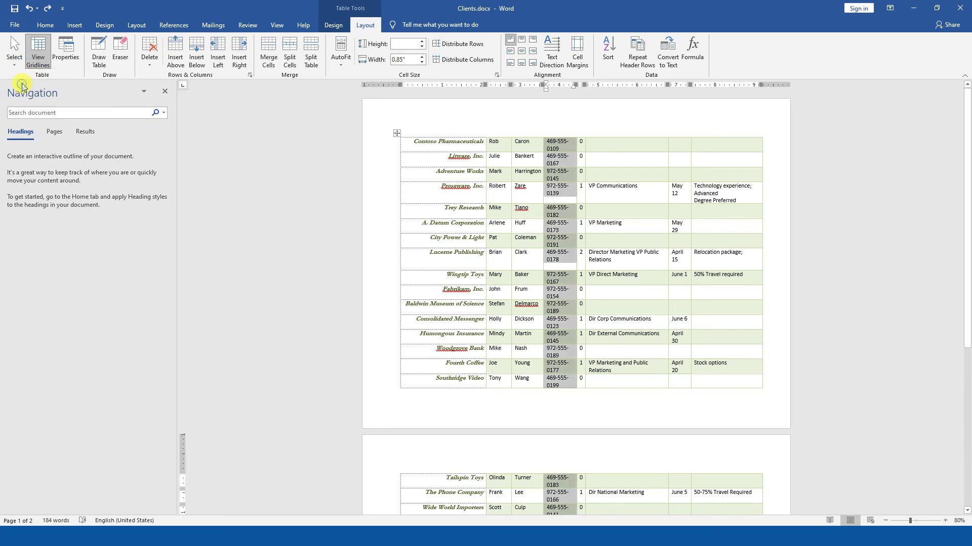
pyautogui.click(11, 56)
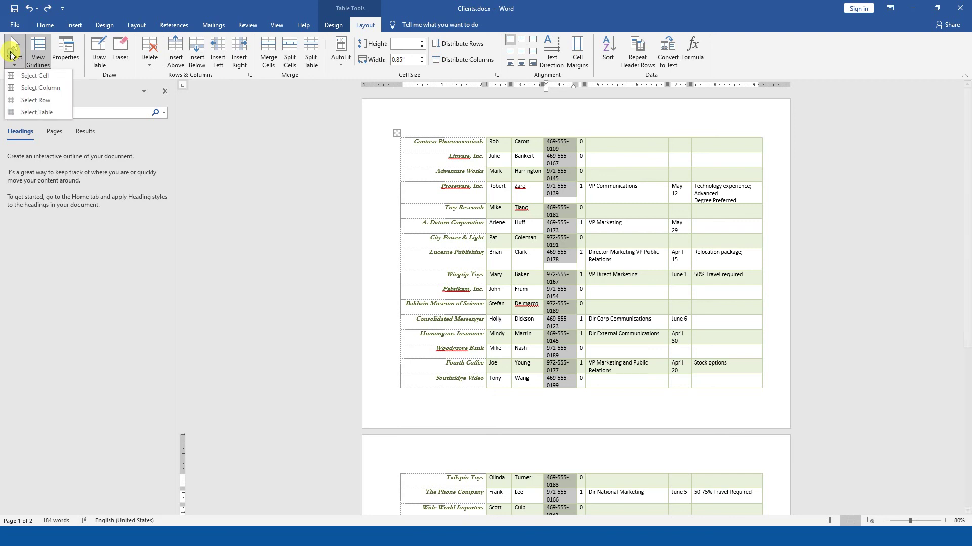
pyautogui.click(21, 107)
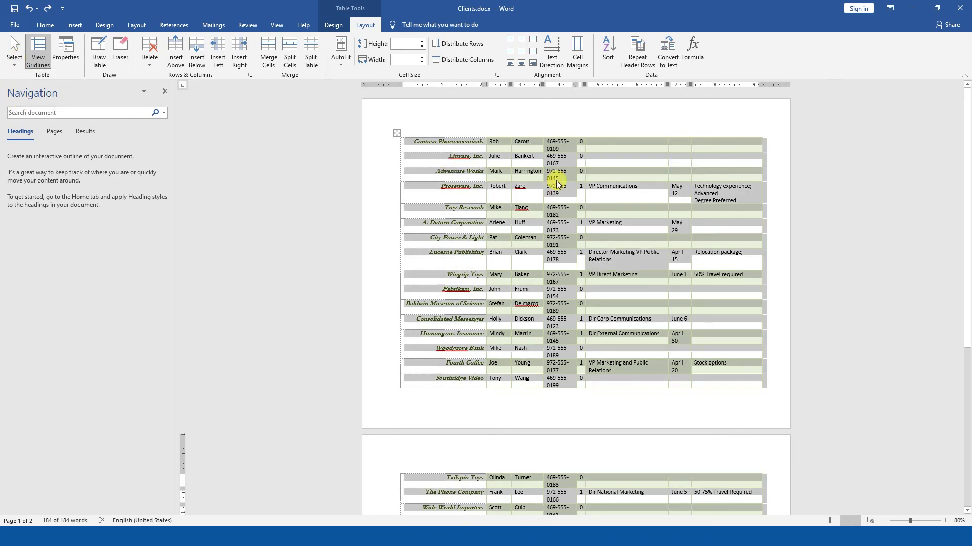
# Try Select Row and Select Table, then select the whole phone-number column.
pyautogui.click(546, 142)
pyautogui.click(14, 56)
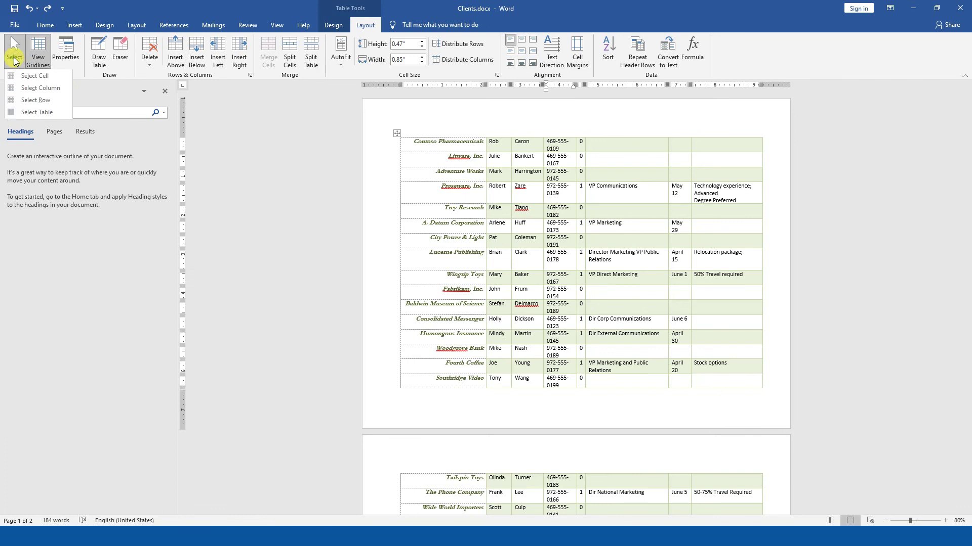
pyautogui.click(34, 100)
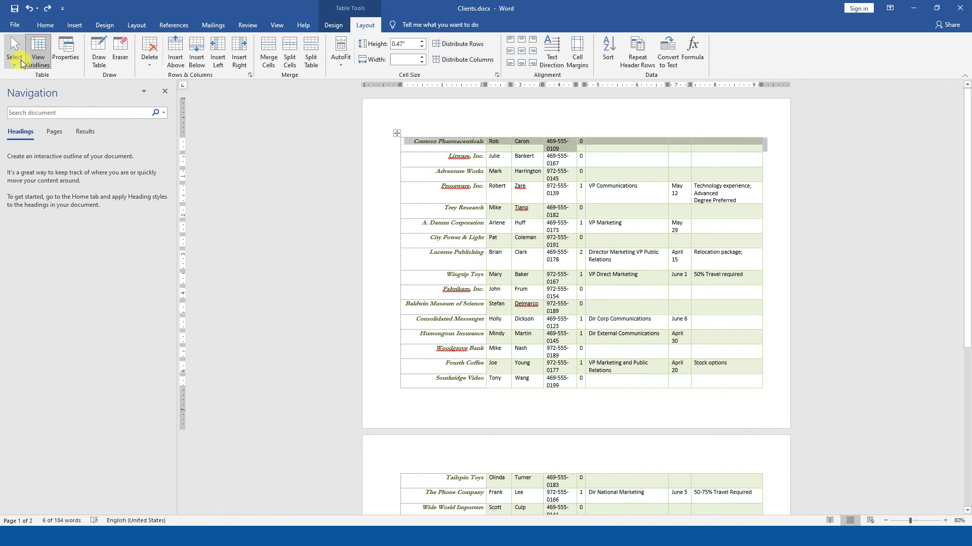
pyautogui.click(21, 61)
pyautogui.click(37, 111)
pyautogui.click(560, 142)
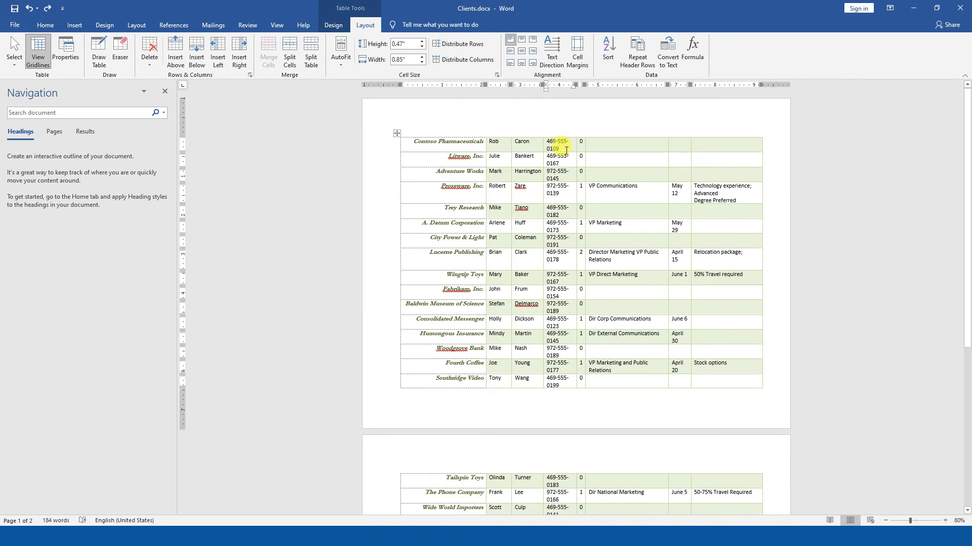
pyautogui.click(21, 63)
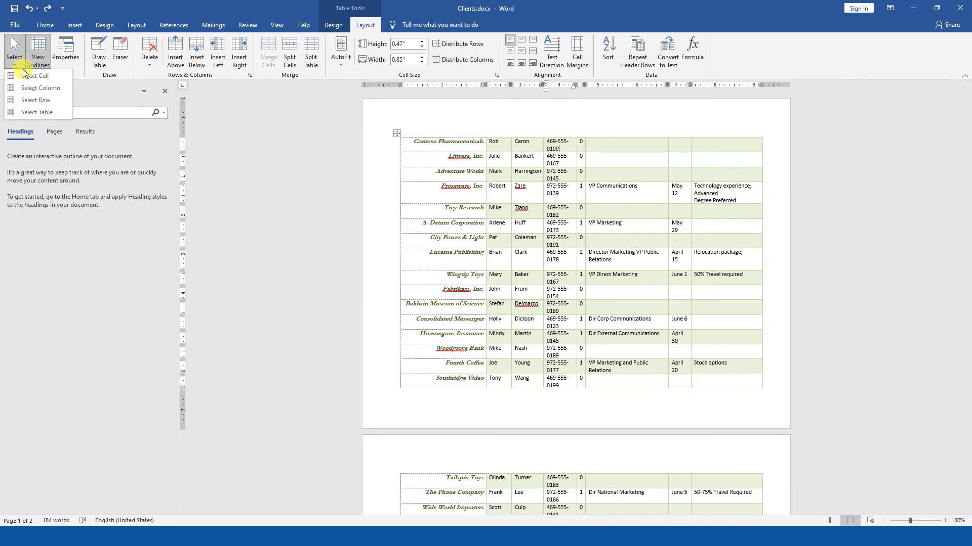
pyautogui.click(43, 88)
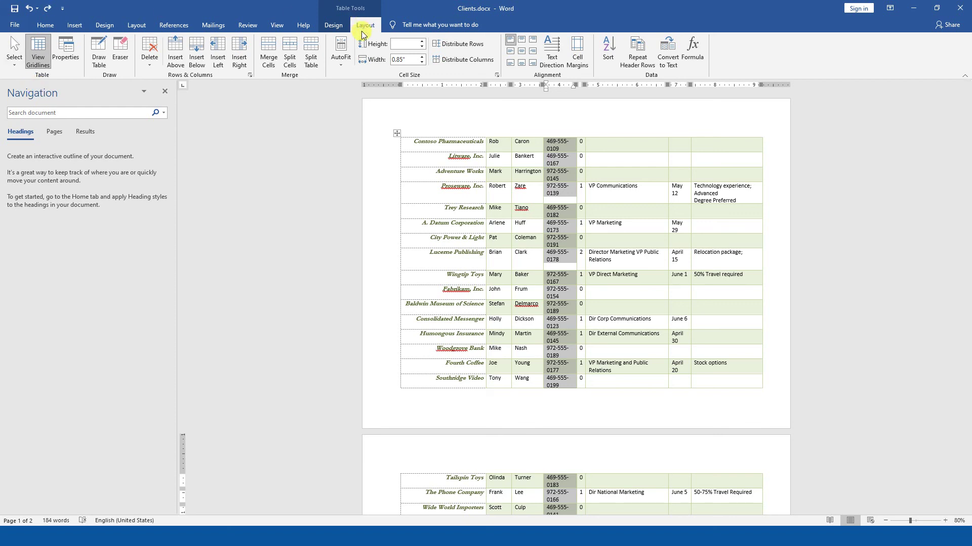
# Raise the phone column Width to 1.1", undo and redo it twice, and save.
pyautogui.click(420, 57)
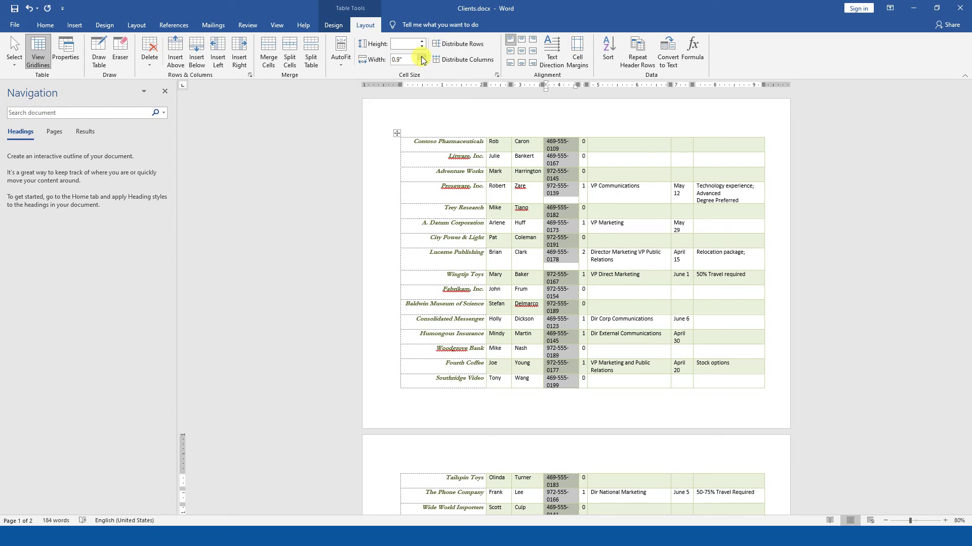
pyautogui.click(422, 57)
pyautogui.click(422, 57)
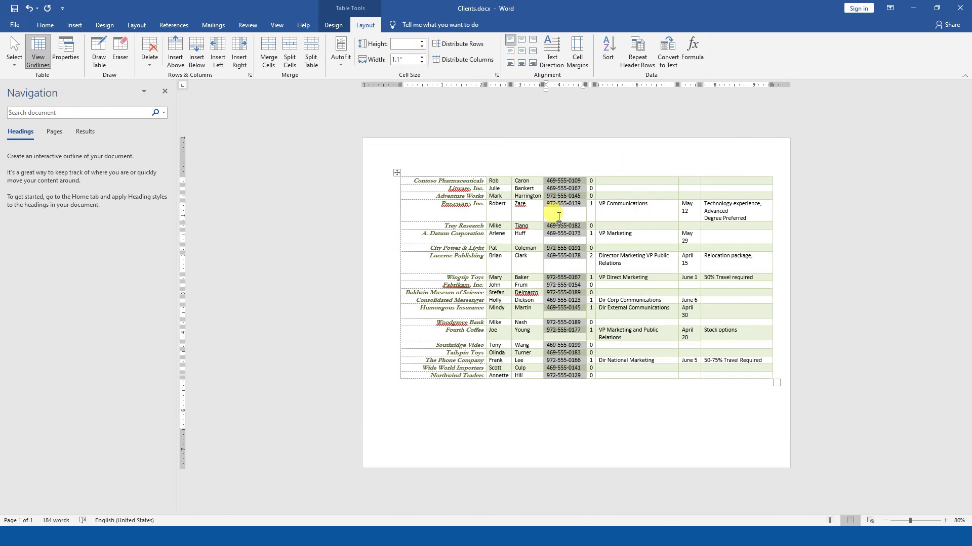
pyautogui.hotkey('ctrl', 'z')
pyautogui.hotkey('ctrl', 'y')
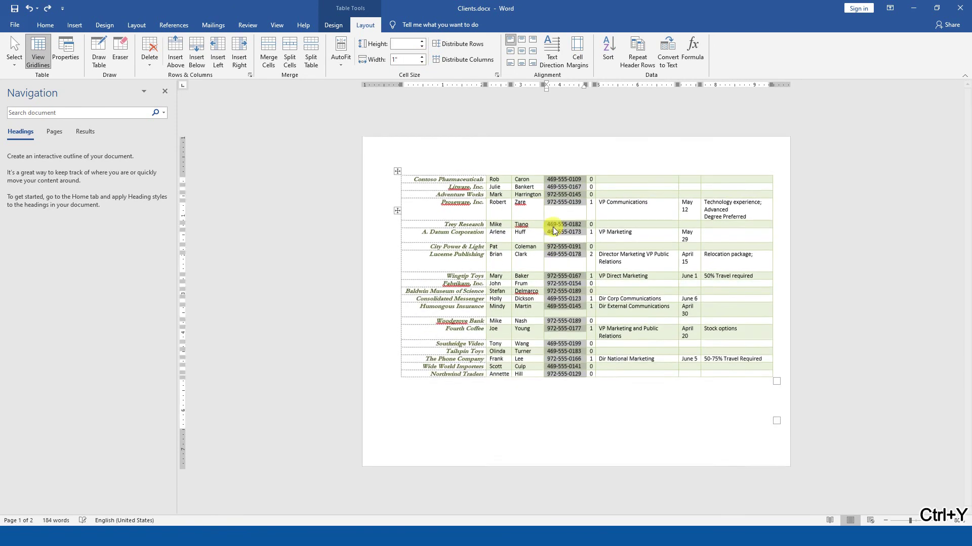
pyautogui.hotkey('ctrl', 'z')
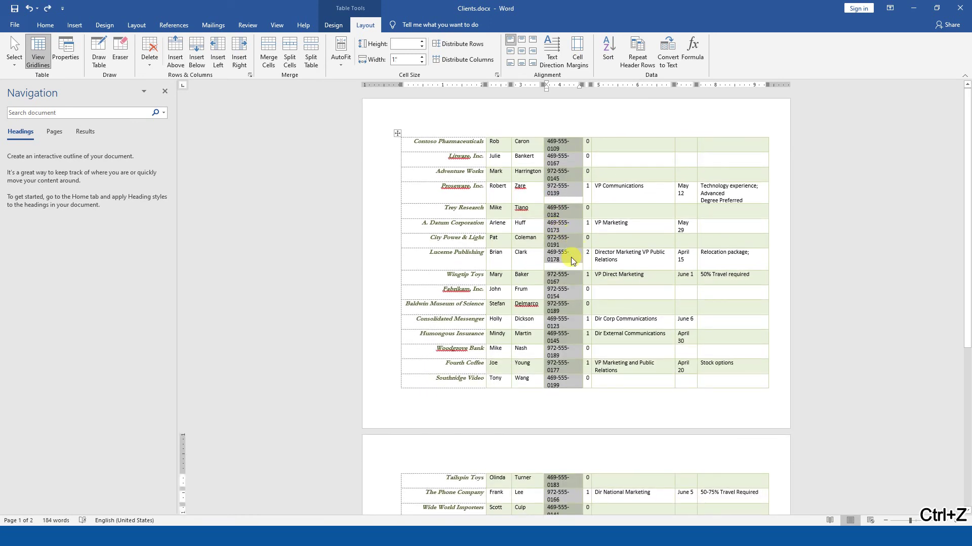
pyautogui.hotkey('ctrl', 'y')
pyautogui.hotkey('ctrl', 's')
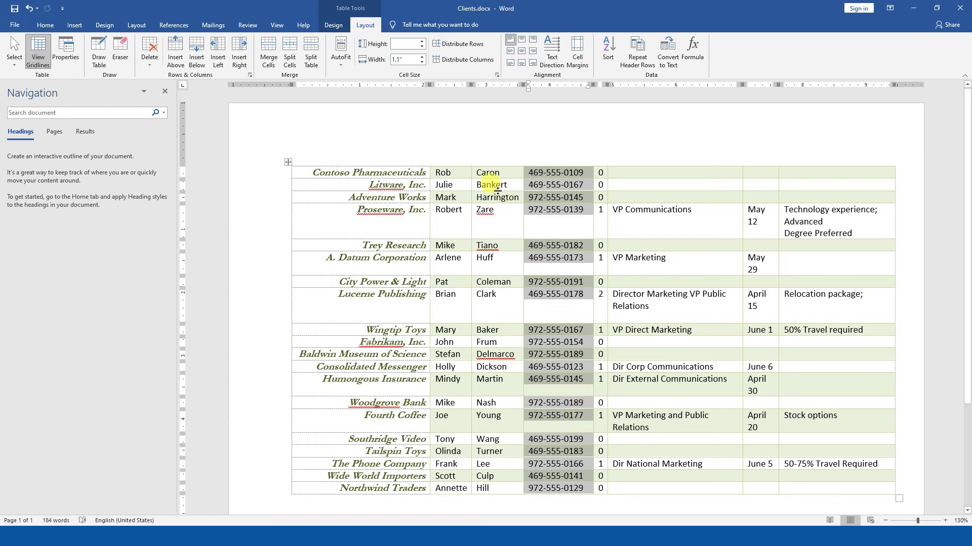
# Select a contact cell and a phone cell in one row to check their widths.
pyautogui.tripleClick(491, 172)
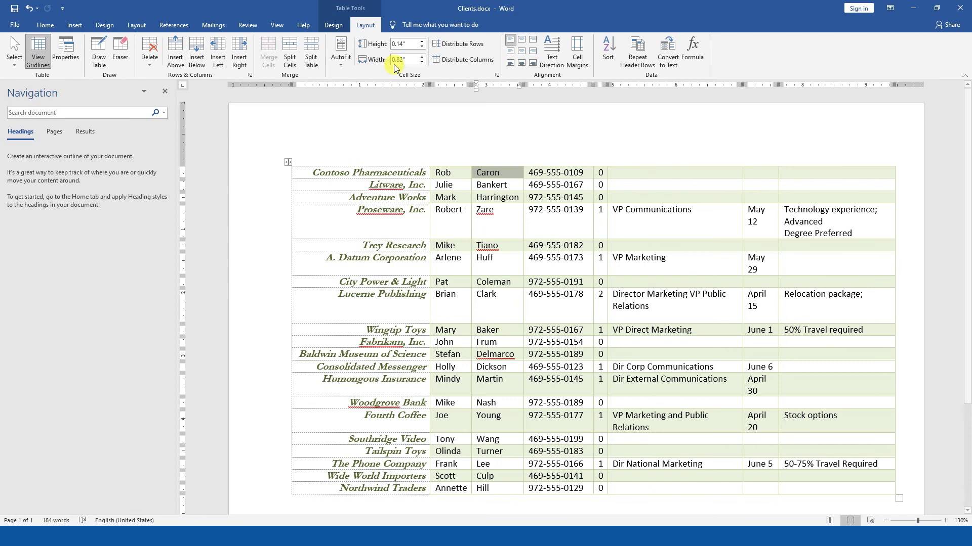
pyautogui.click(535, 172)
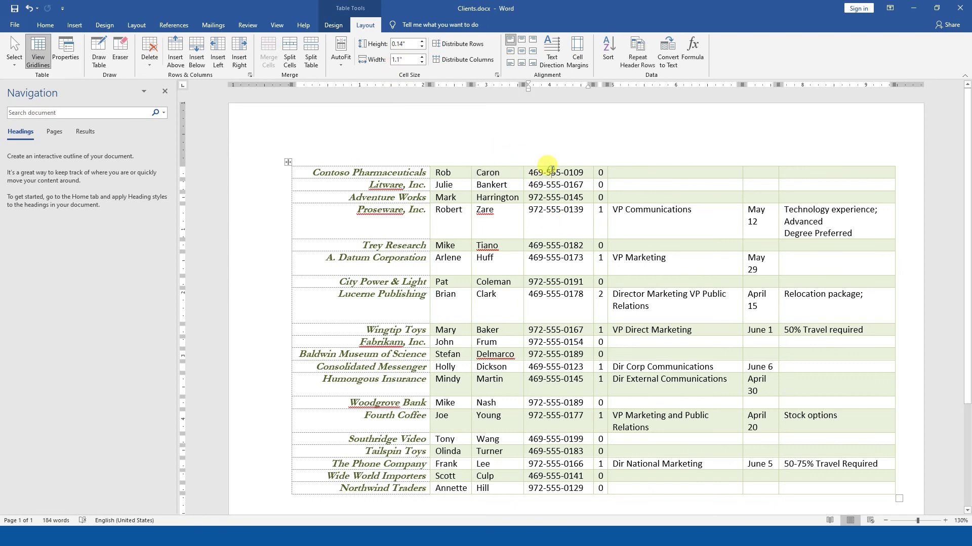
pyautogui.tripleClick(552, 171)
pyautogui.click(553, 174)
pyautogui.tripleClick(552, 174)
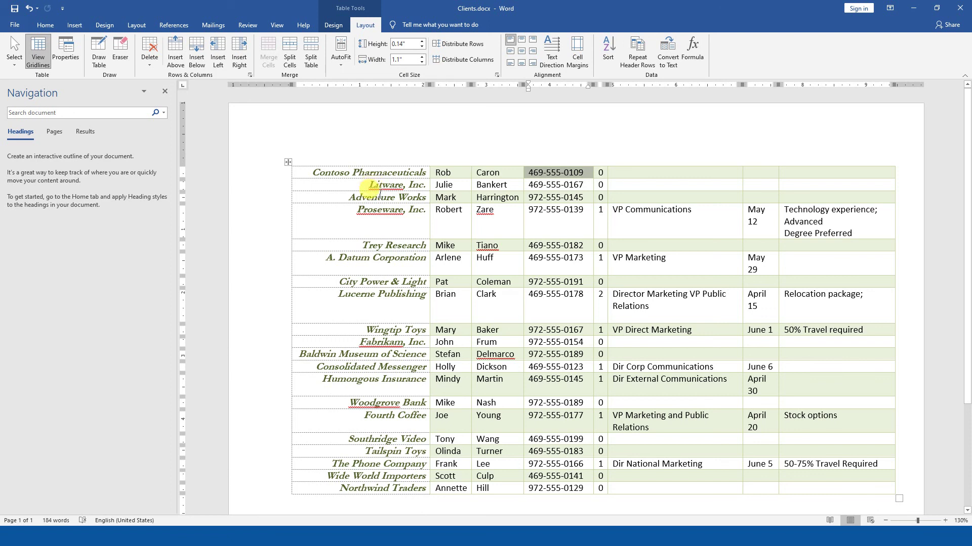
# Use Select > Select Row to highlight the Contoso Pharmaceuticals row.
pyautogui.click(14, 51)
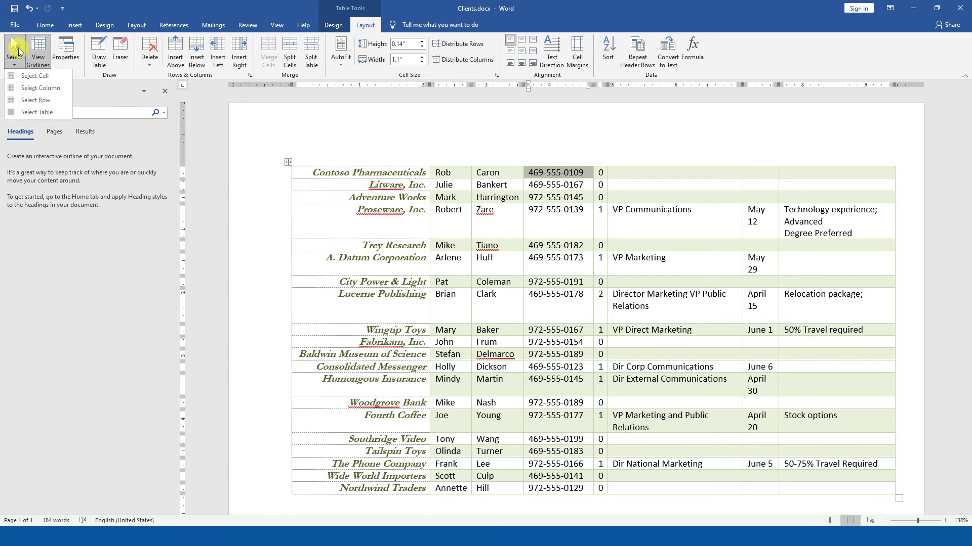
pyautogui.click(45, 101)
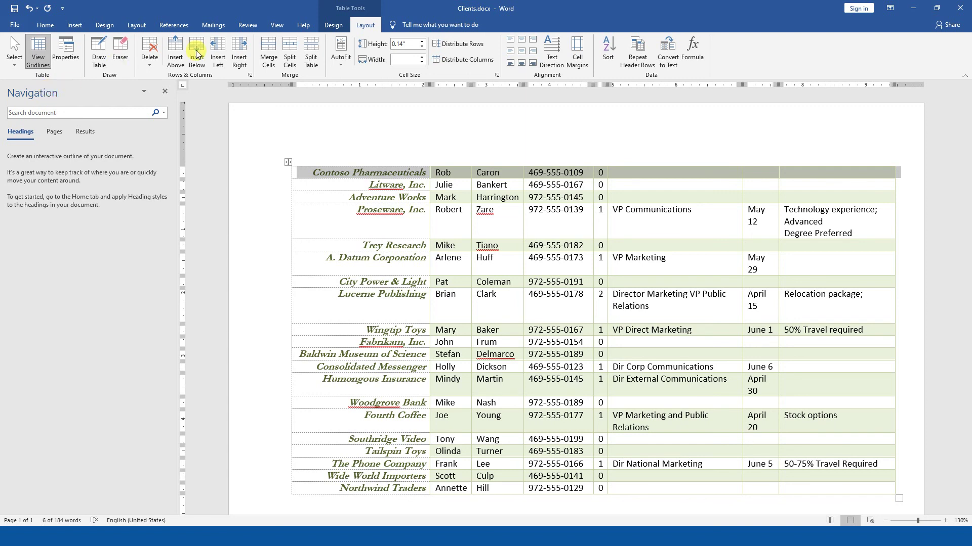
# In Table Properties, give row 1 a height of at least 0.5" and move to the next row.
pyautogui.click(495, 75)
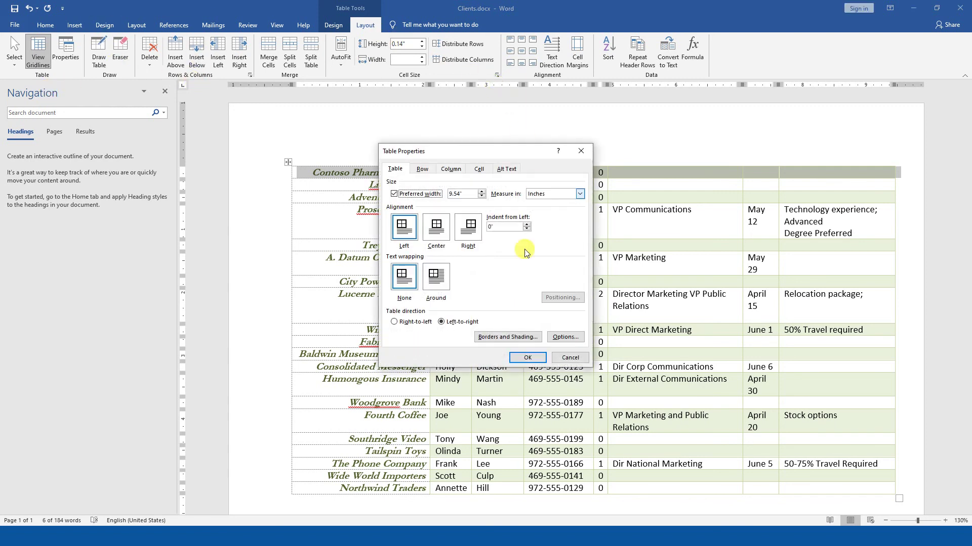
pyautogui.click(431, 174)
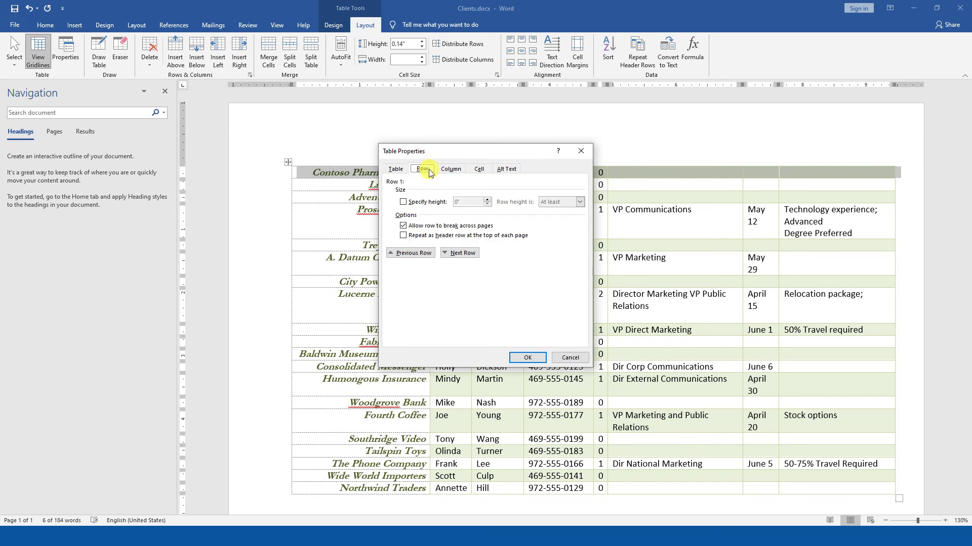
pyautogui.moveTo(437, 153); pyautogui.dragTo(597, 193)
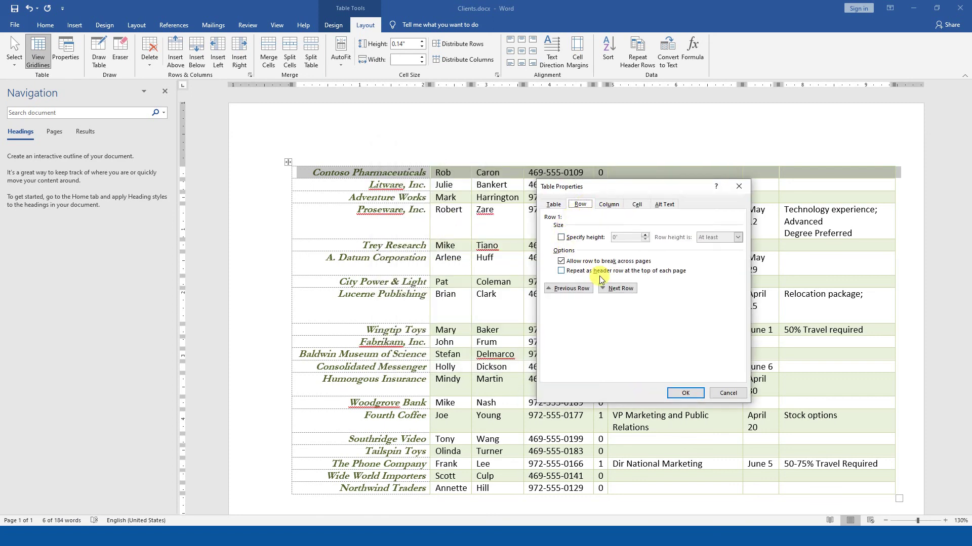
pyautogui.click(581, 240)
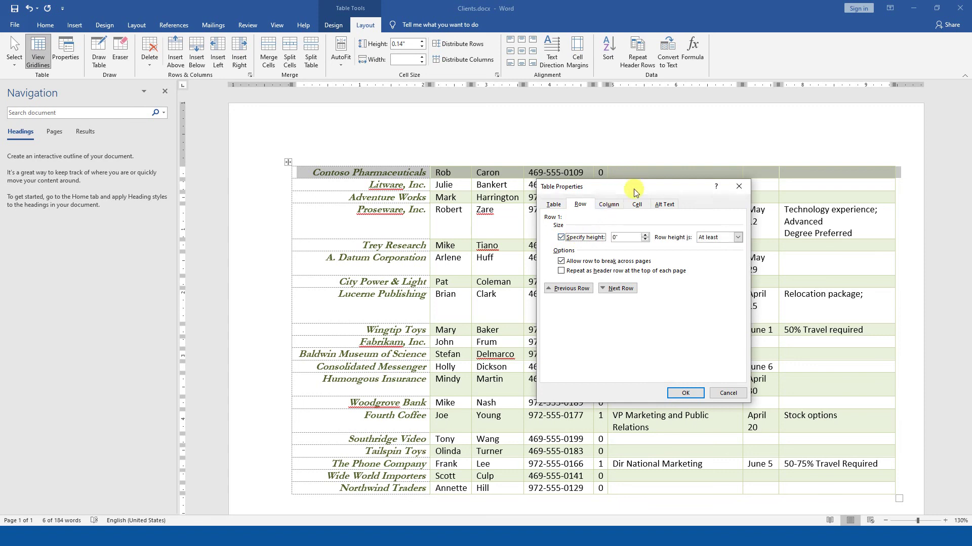
pyautogui.moveTo(633, 186); pyautogui.dragTo(681, 226)
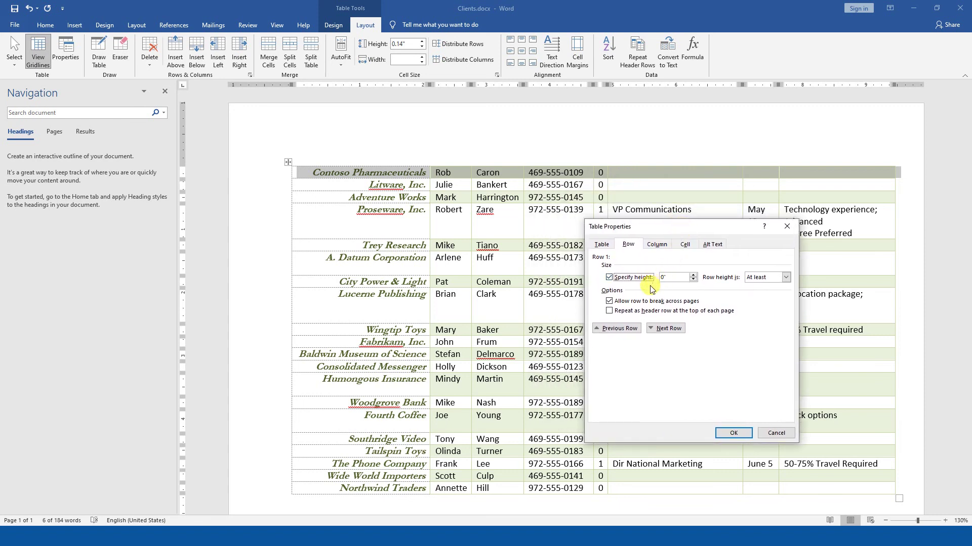
pyautogui.click(693, 276)
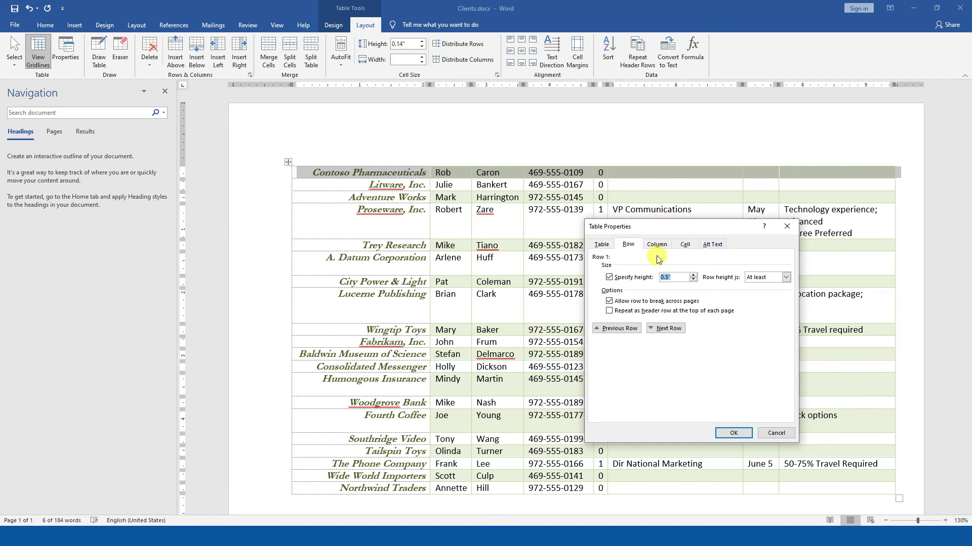
pyautogui.click(665, 327)
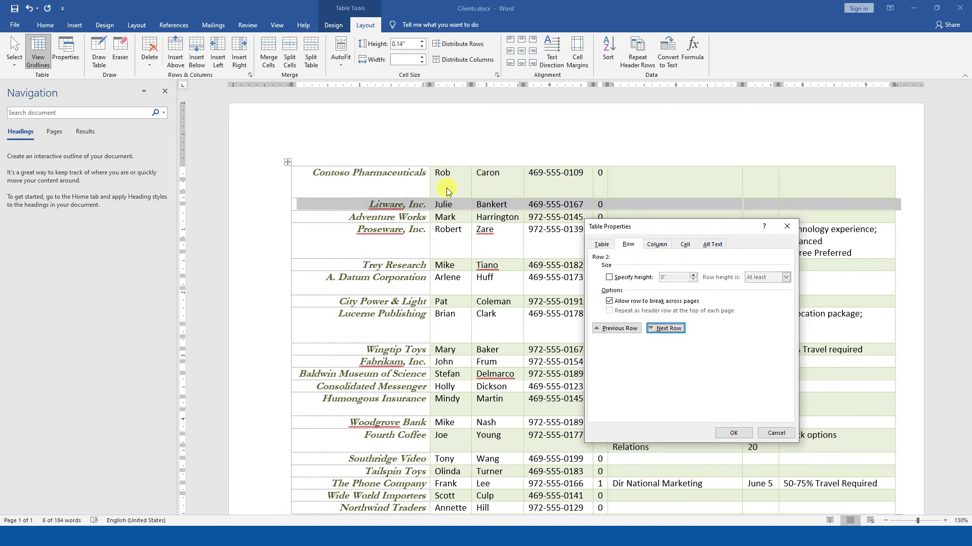